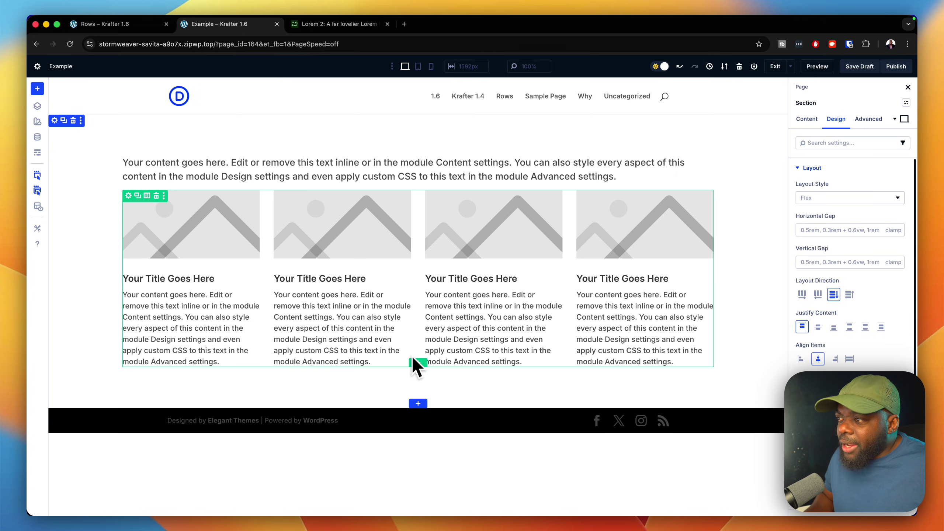
# Insert a new single-column row below the four title cards
pyautogui.click(417, 362)
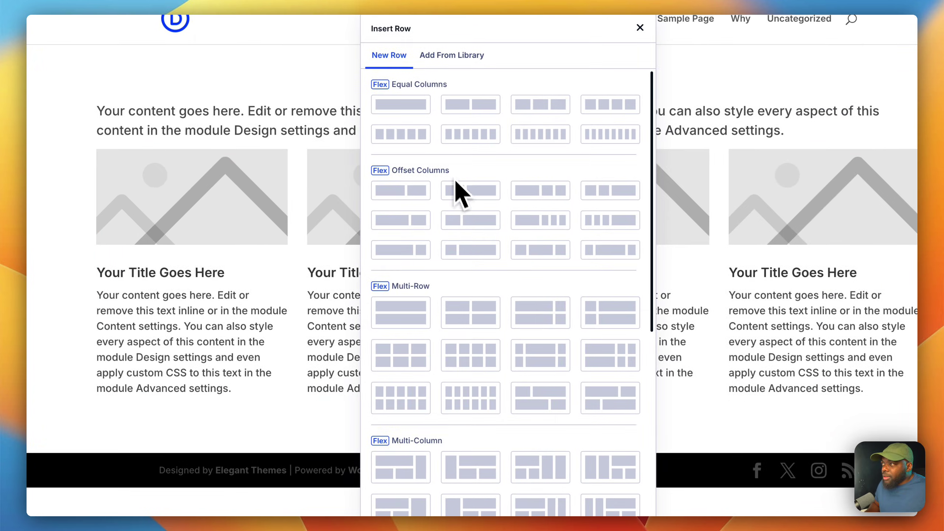
pyautogui.click(412, 102)
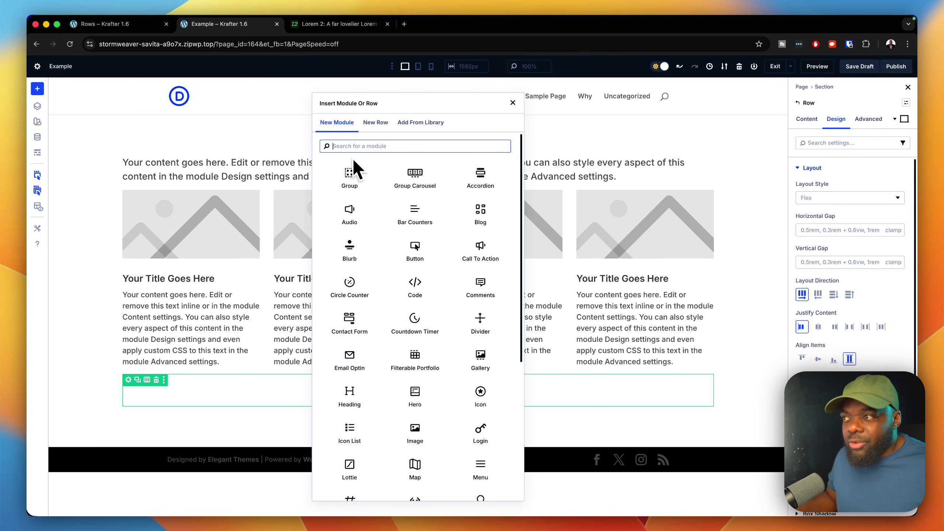
# Add a Heading module to the new row and replace its placeholder with the 'Donec nec justo…' sentence
pyautogui.click(350, 394)
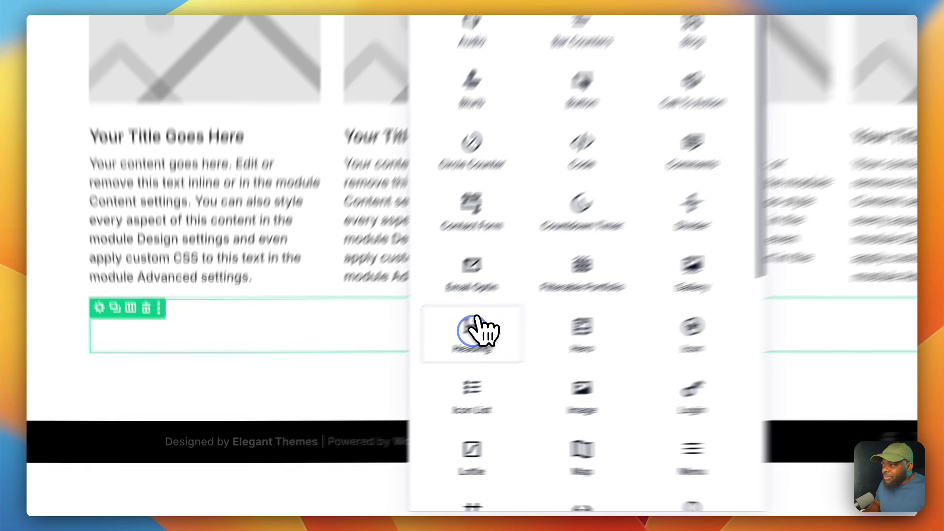
pyautogui.tripleClick(405, 281)
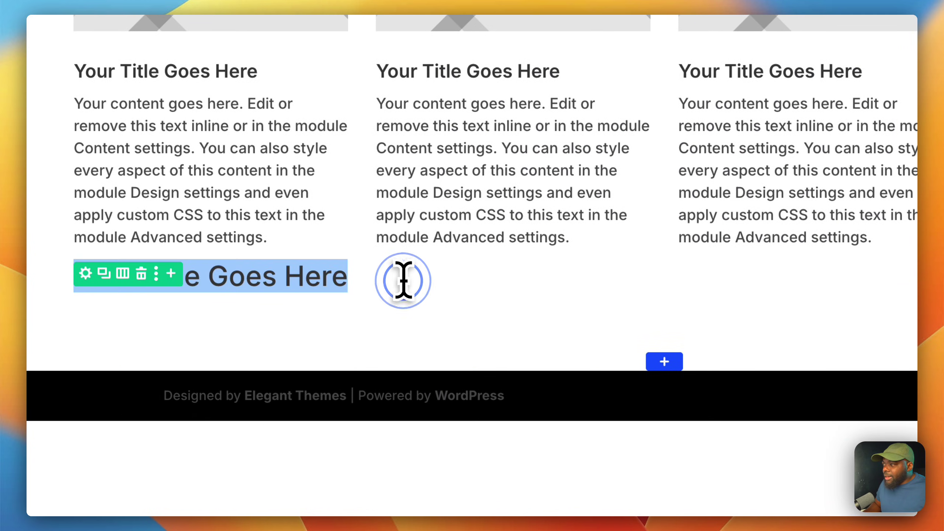
pyautogui.write('Donec justo eget felis facilisis fermentum. Aliquam porttitor mauris sit amet orci.')
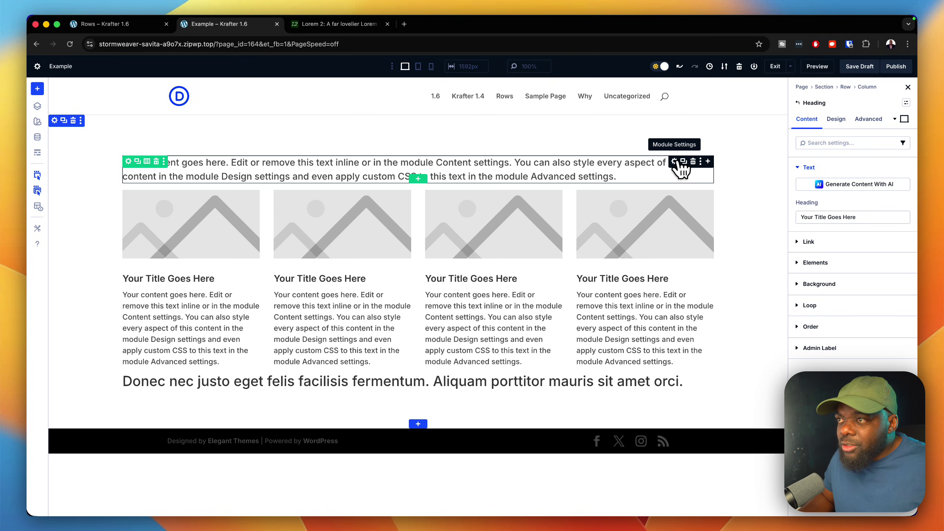
# Give the intro paragraph a 70ch width and center alignment in its Design sizing settings
pyautogui.click(675, 162)
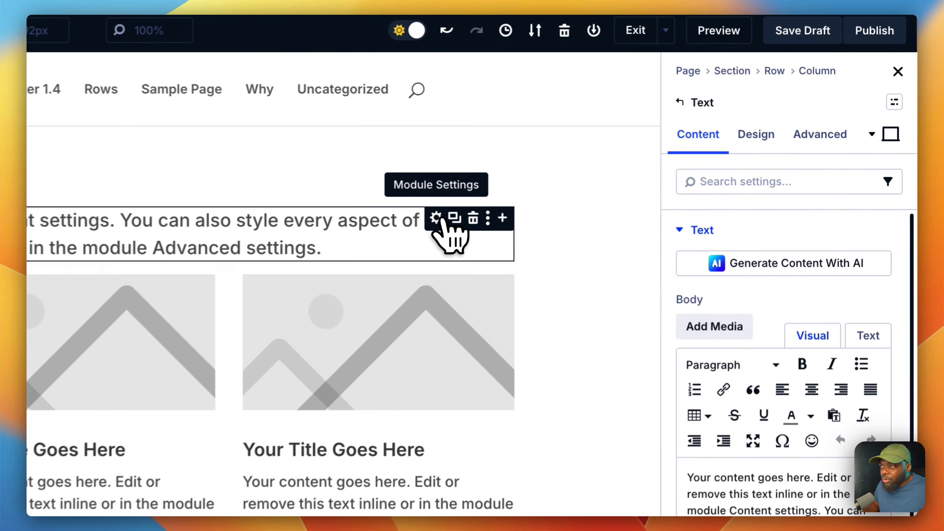
pyautogui.click(755, 135)
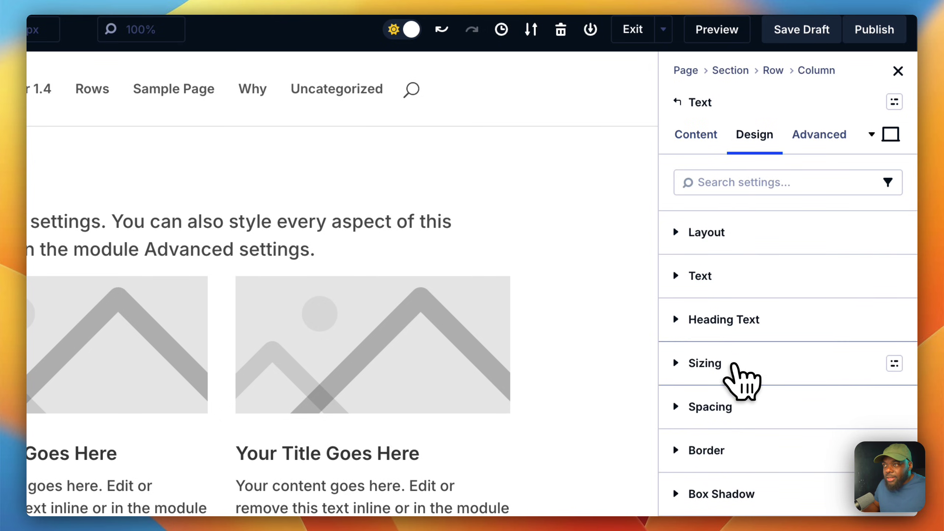
pyautogui.click(740, 364)
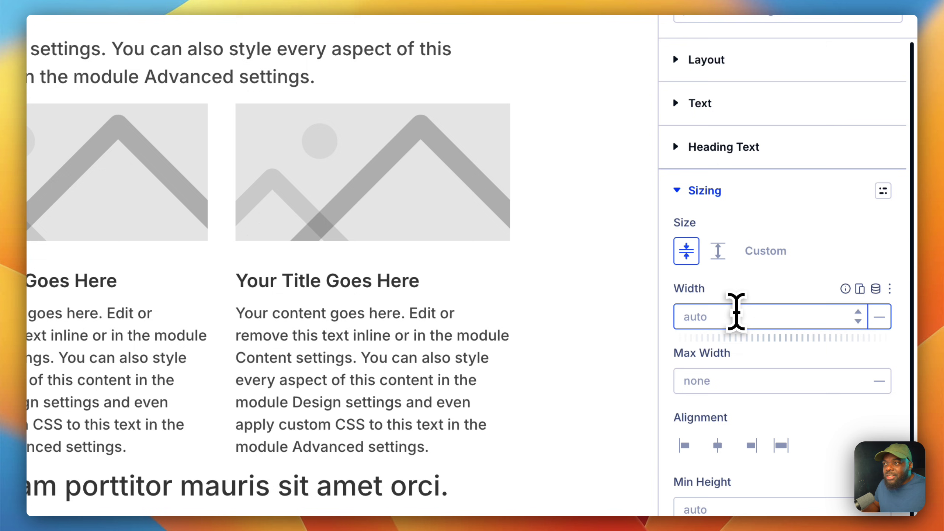
pyautogui.click(736, 376)
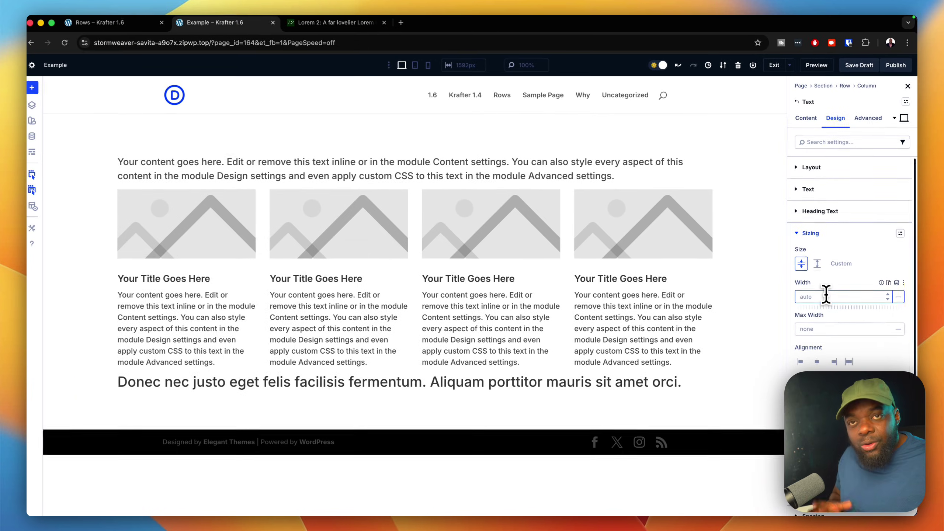
pyautogui.write('70')
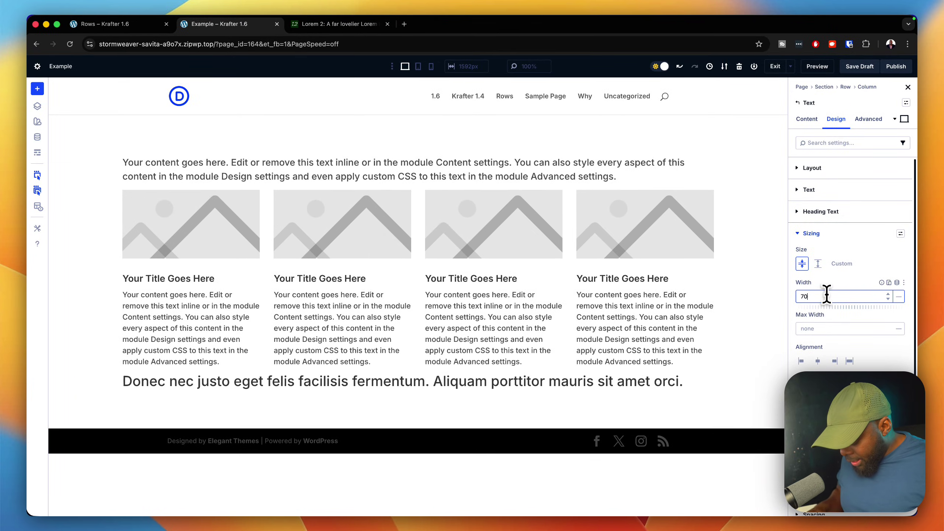
pyautogui.write('ch')
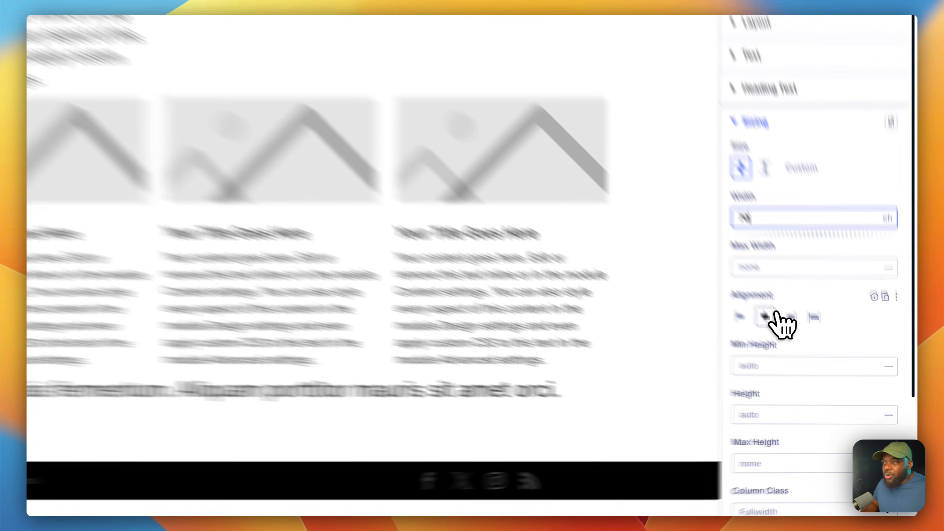
pyautogui.click(771, 315)
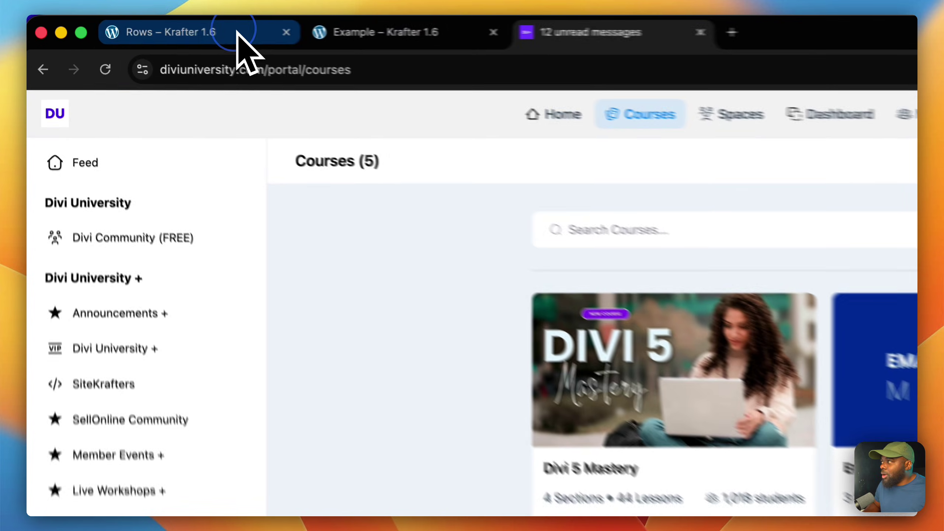
# Switch to the 'Rows – Krafter 1.6' browser tab
pyautogui.click(139, 24)
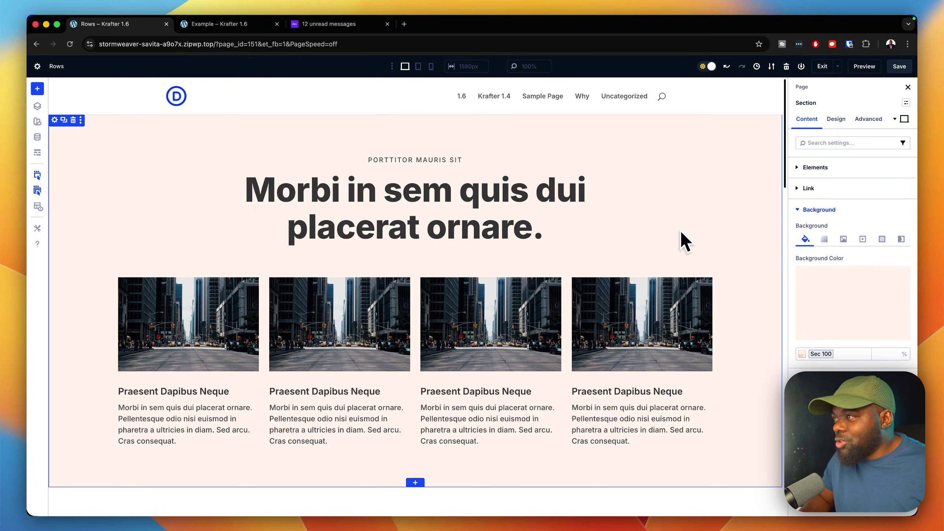
# Review the Design sizing presets of the big heading row and the image-card row
pyautogui.moveTo(421, 211)
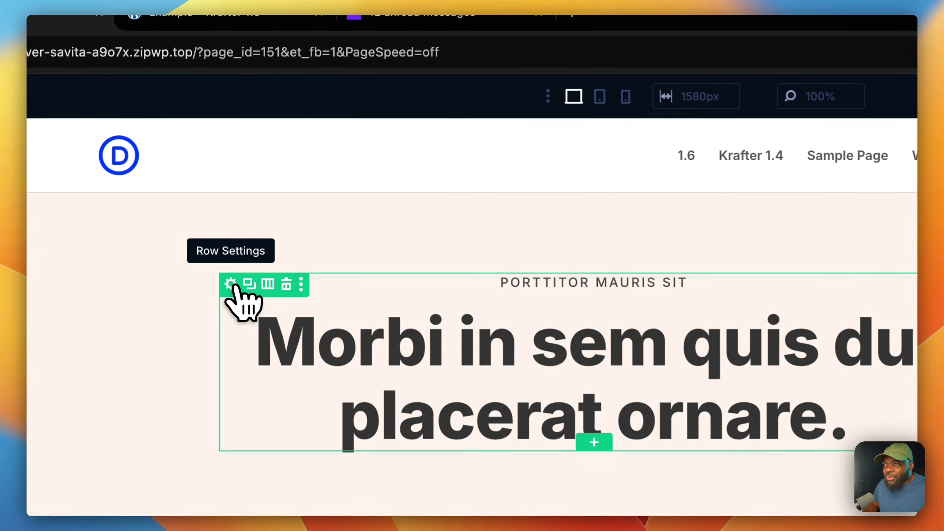
pyautogui.click(231, 284)
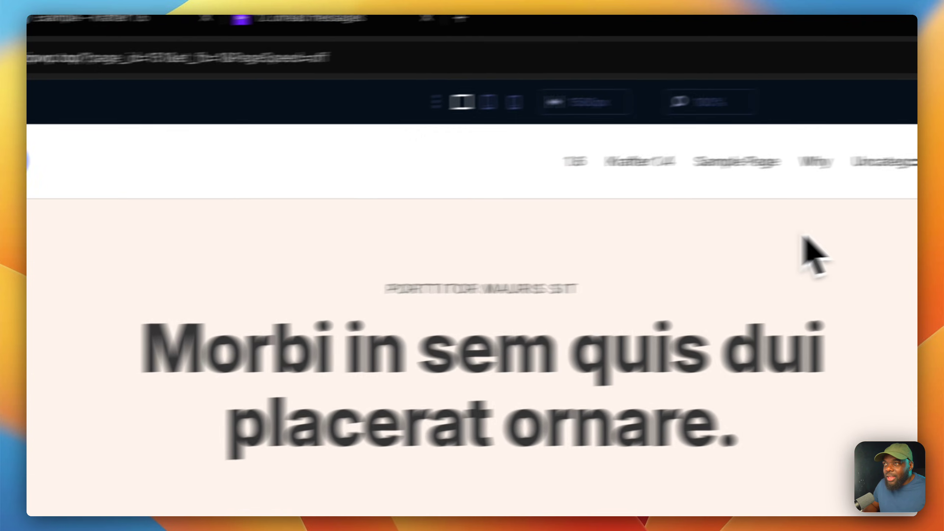
pyautogui.click(767, 197)
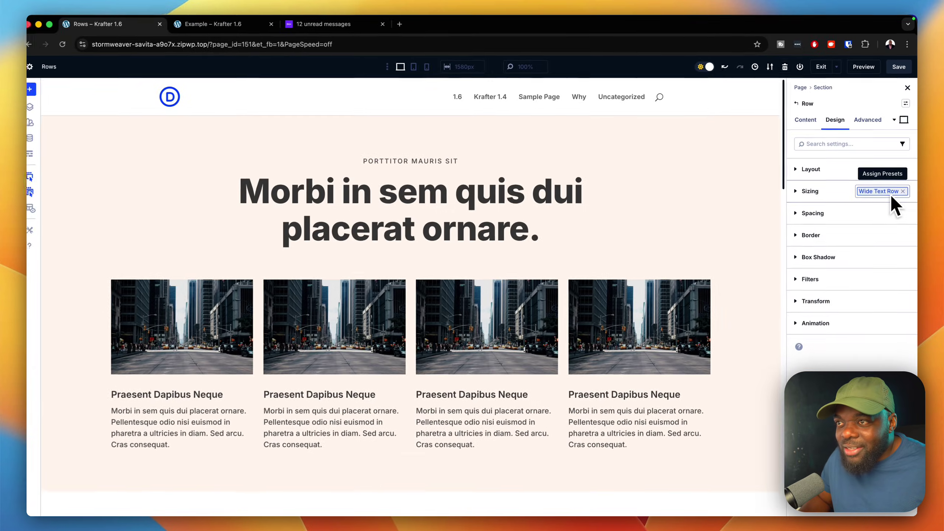
pyautogui.scroll(-3, 229, 291)
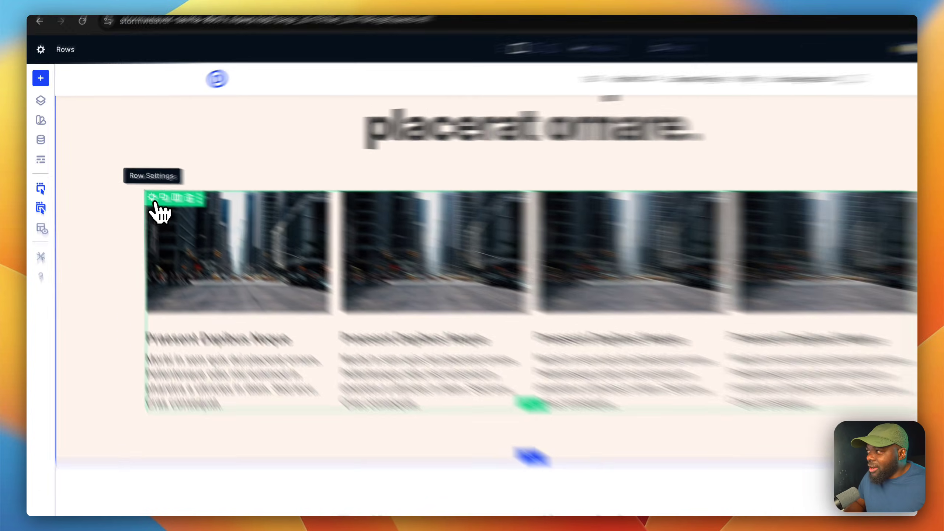
pyautogui.click(126, 184)
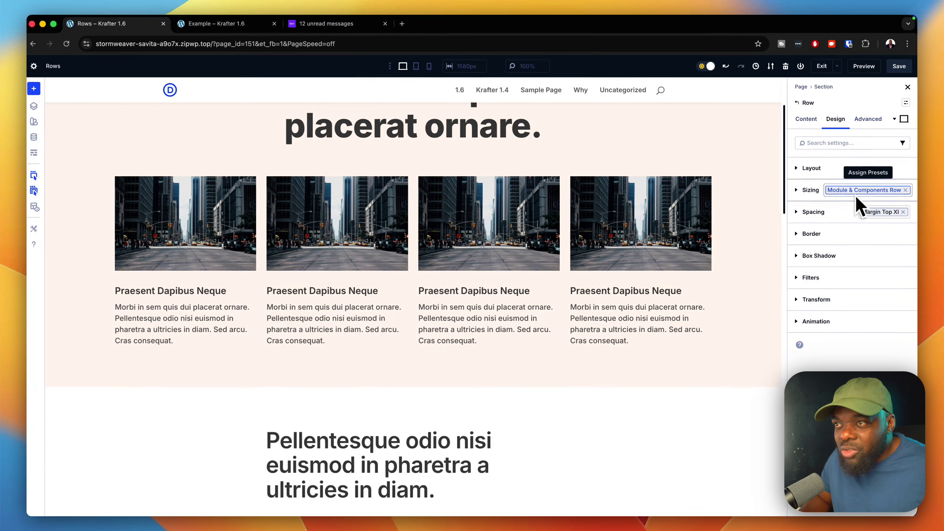
# Open the Nullam Malesuada image row's settings to see its Full Row sizing preset
pyautogui.scroll(-8, 694, 260)
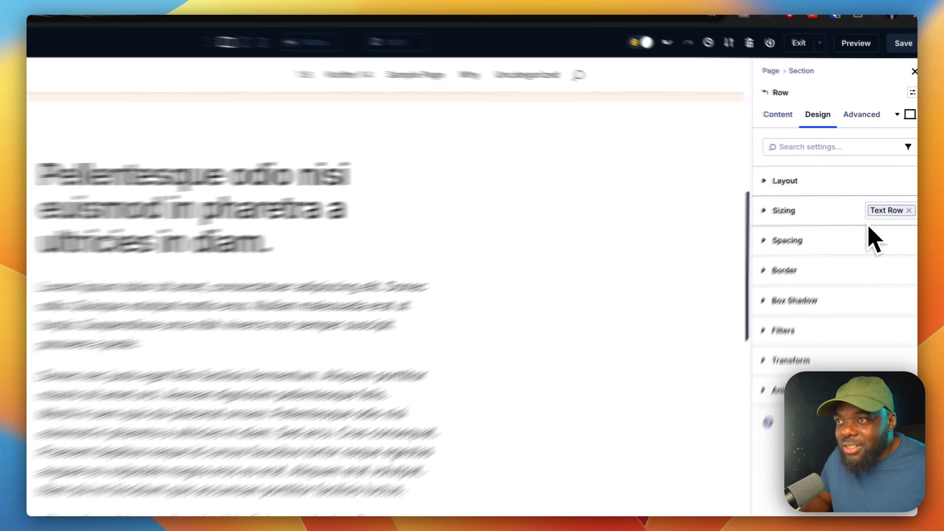
pyautogui.scroll(-3, 610, 312)
pyautogui.scroll(-6, 580, 338)
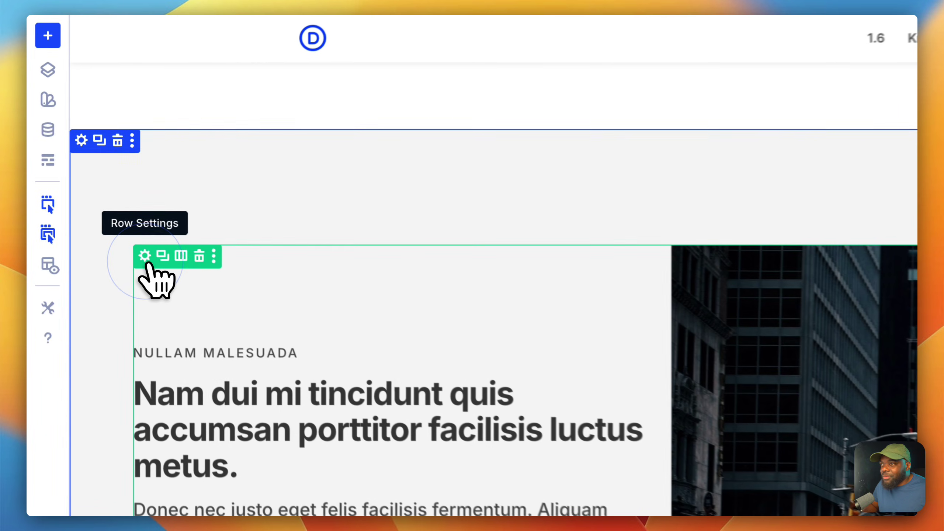
pyautogui.click(87, 202)
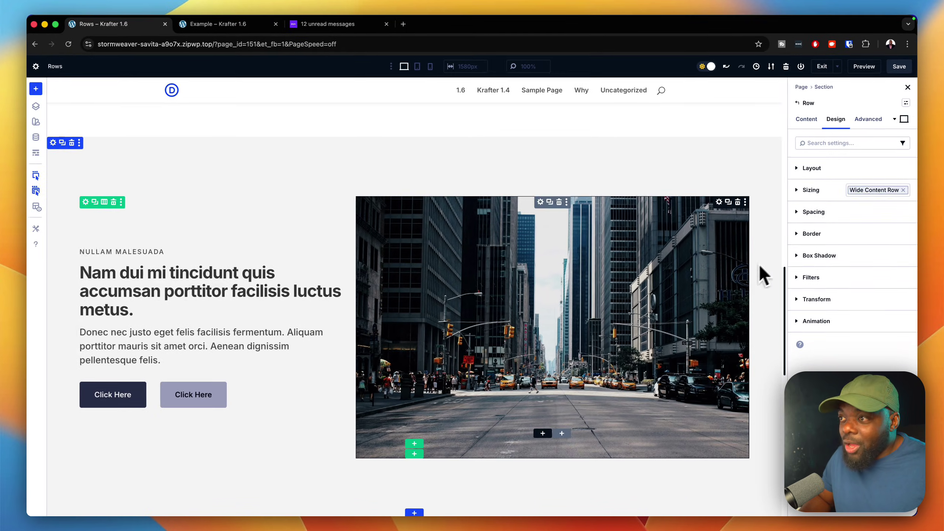
pyautogui.scroll(-3, 712, 316)
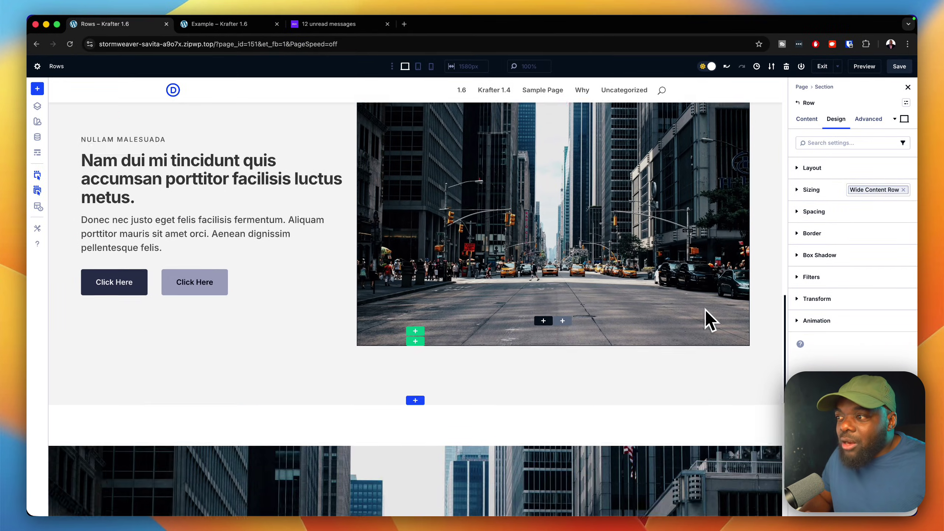
pyautogui.scroll(-5, 705, 310)
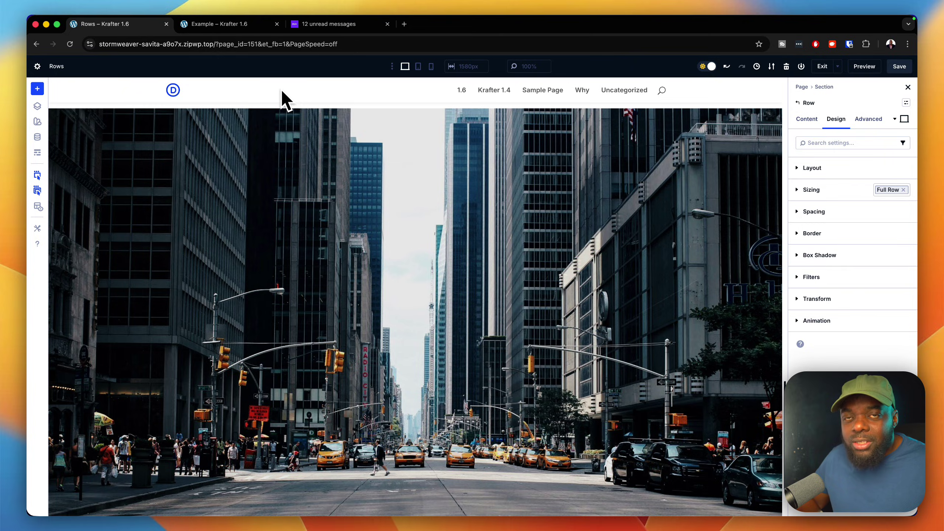
# On the Example page, assign the Module & Components Row sizing preset to the four-card row
pyautogui.click(250, 24)
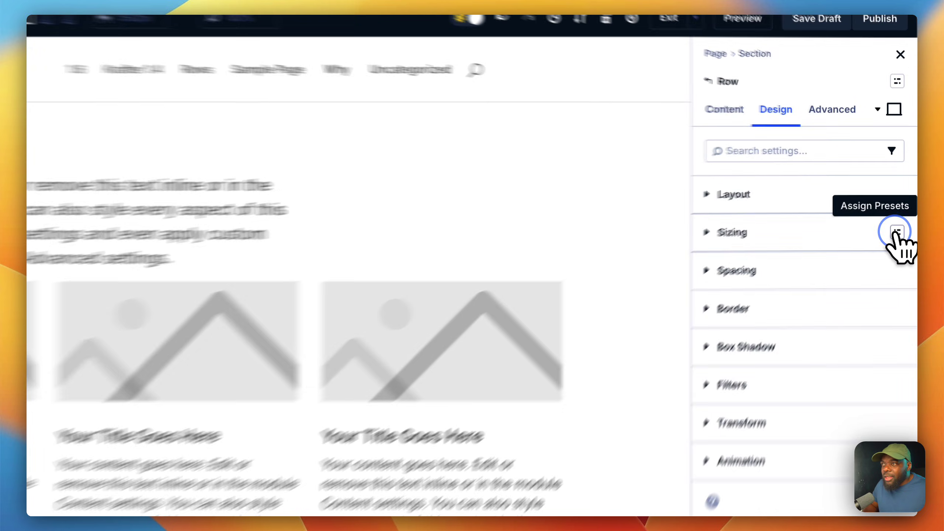
pyautogui.click(905, 190)
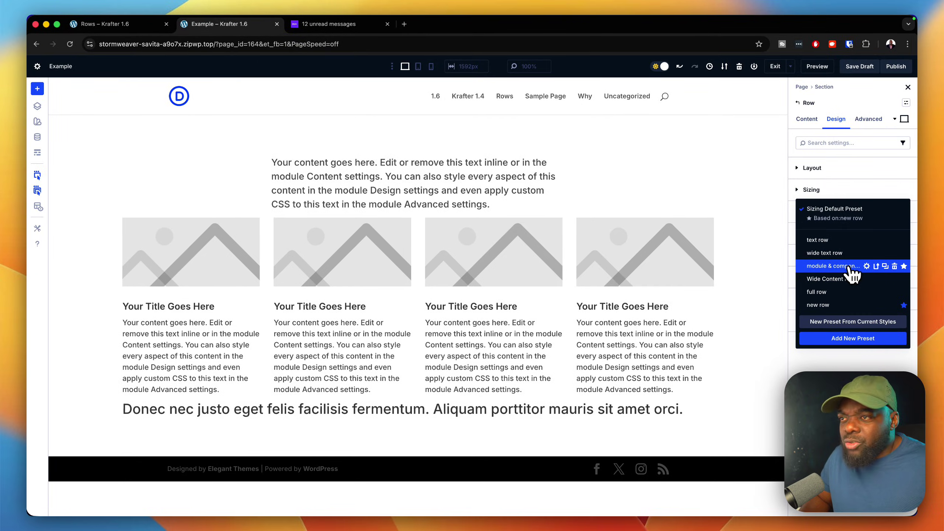
pyautogui.click(849, 267)
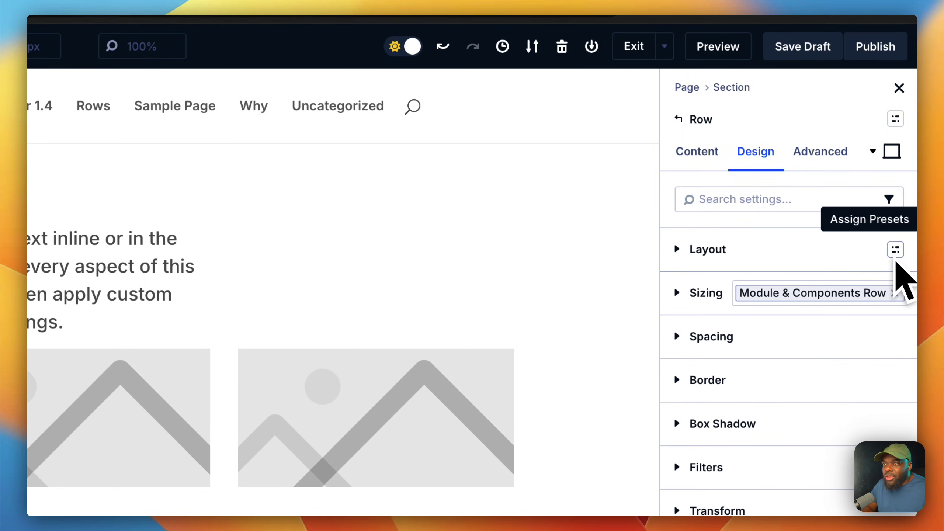
# In the card row's column design settings, change the layout gap preset from gap small to gap medium
pyautogui.click(708, 160)
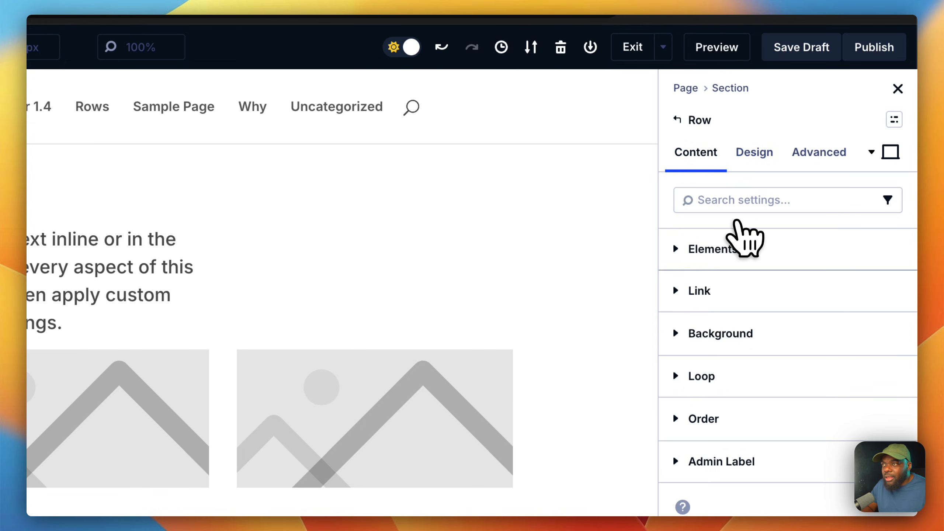
pyautogui.click(726, 247)
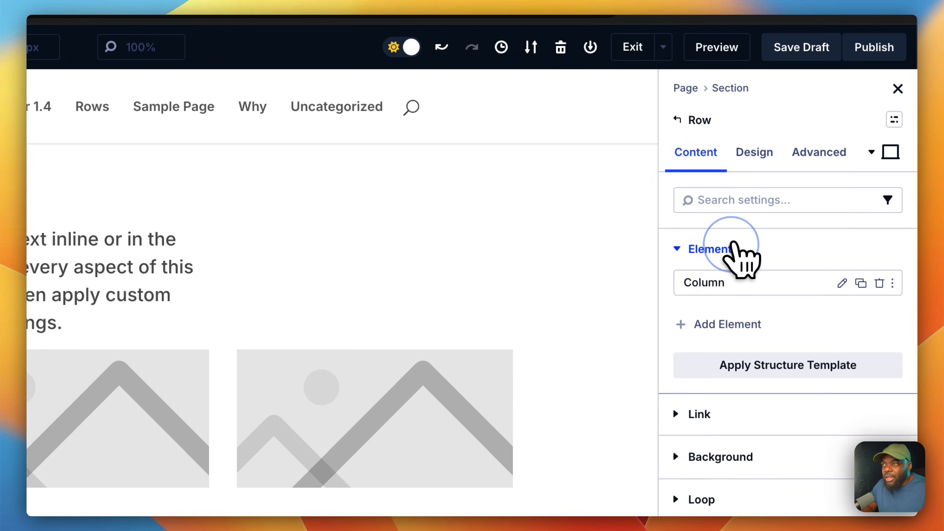
pyautogui.click(843, 283)
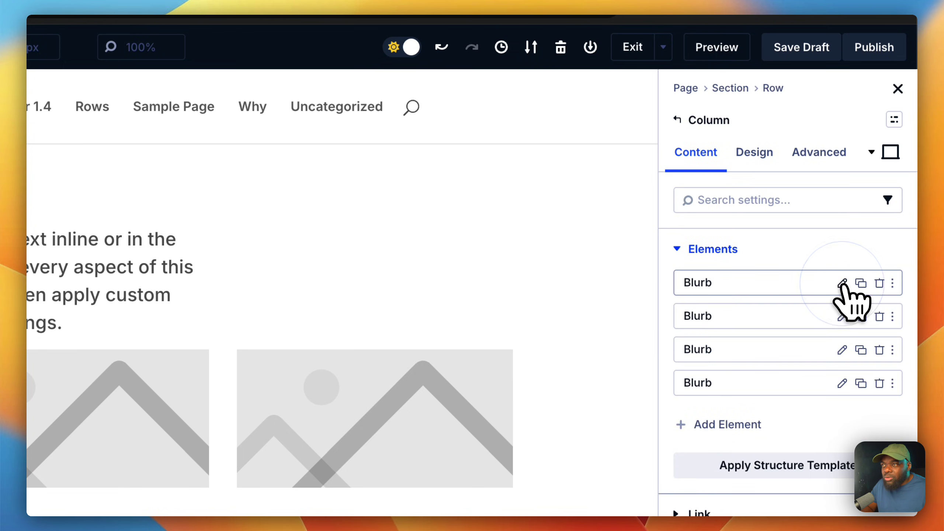
pyautogui.click(760, 168)
pyautogui.click(895, 250)
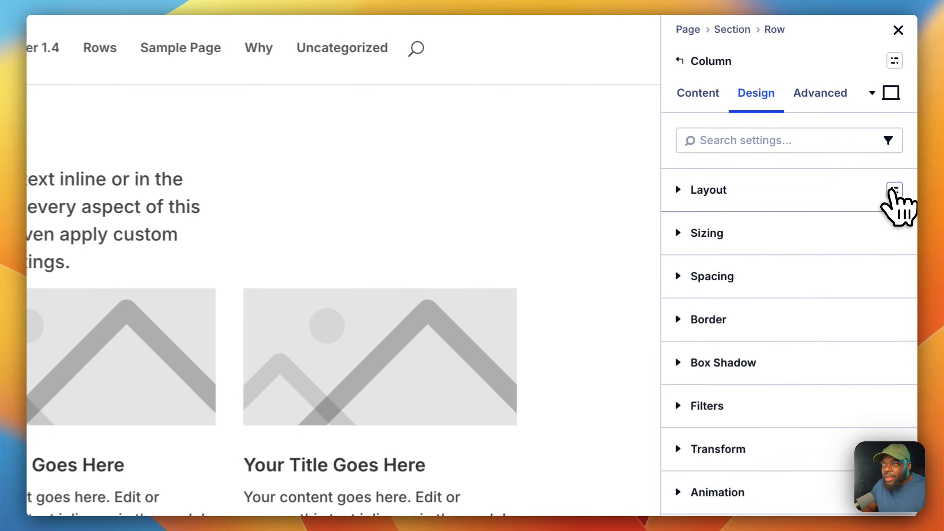
pyautogui.click(900, 170)
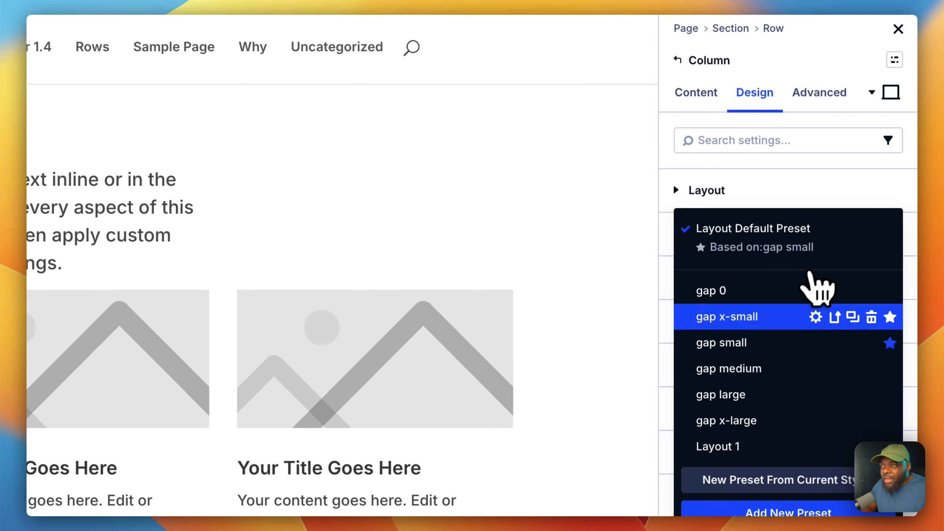
pyautogui.click(761, 345)
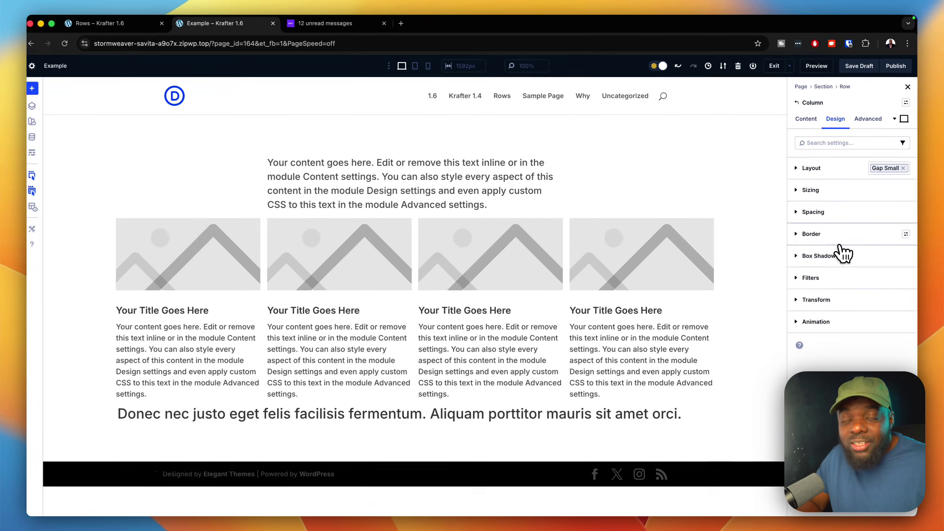
pyautogui.click(892, 171)
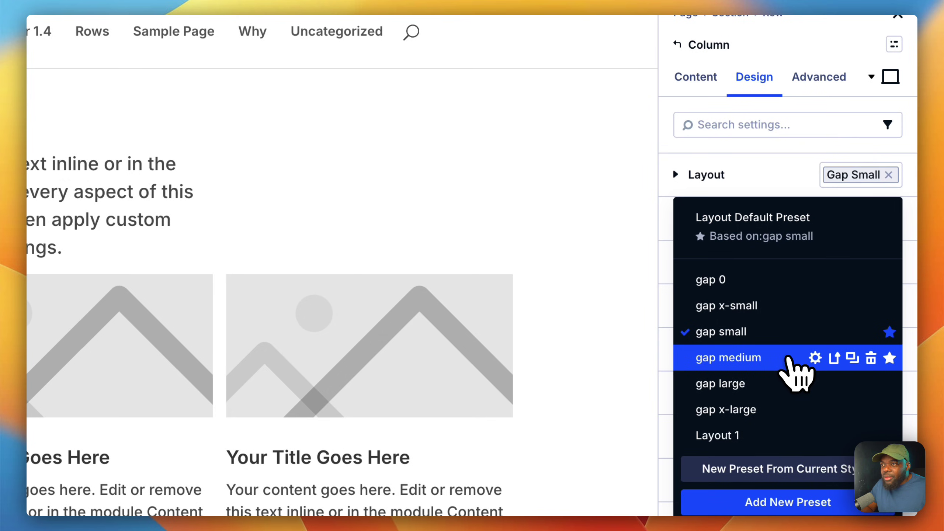
pyautogui.click(788, 358)
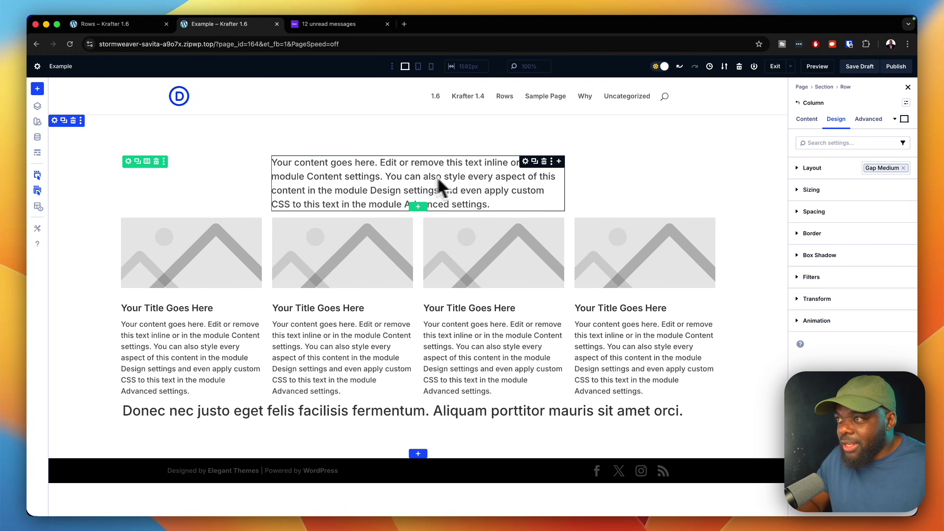
# Delete the text row above the images and add an empty one-column section below the card row
pyautogui.click(161, 164)
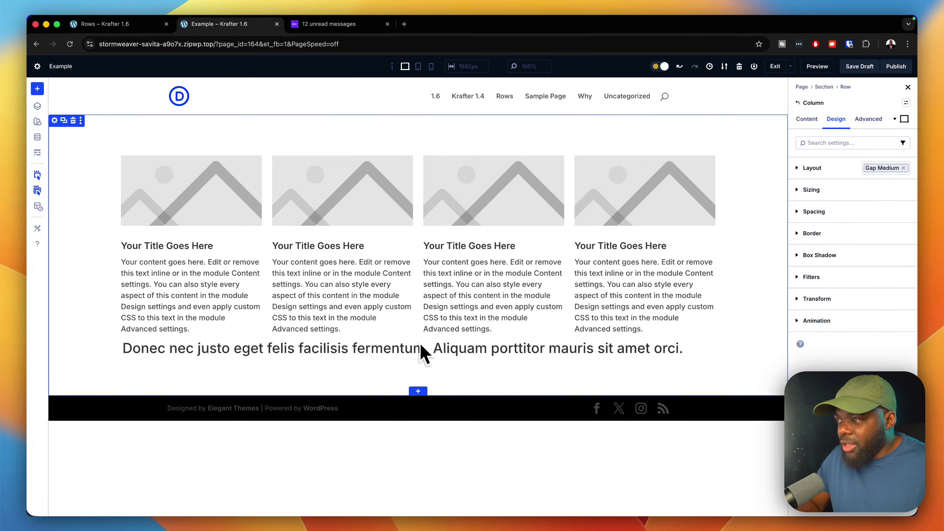
pyautogui.click(418, 391)
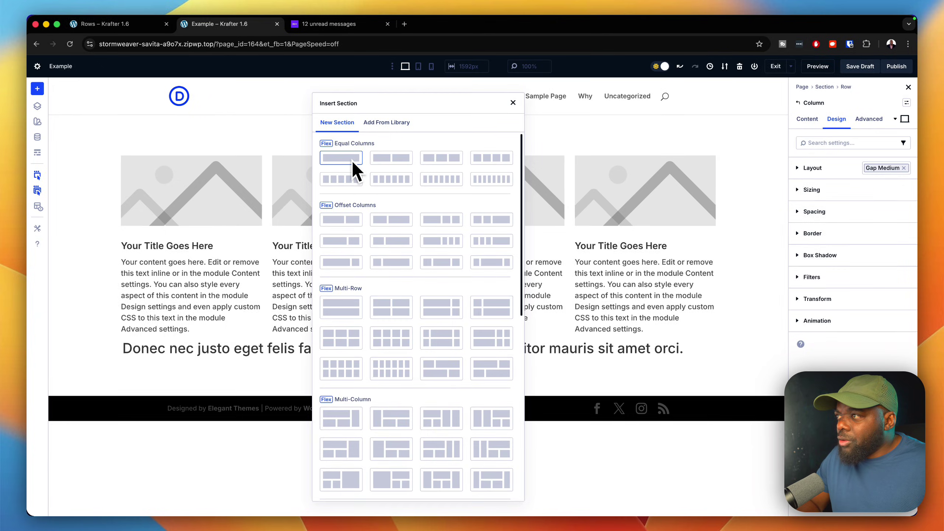
pyautogui.click(342, 4)
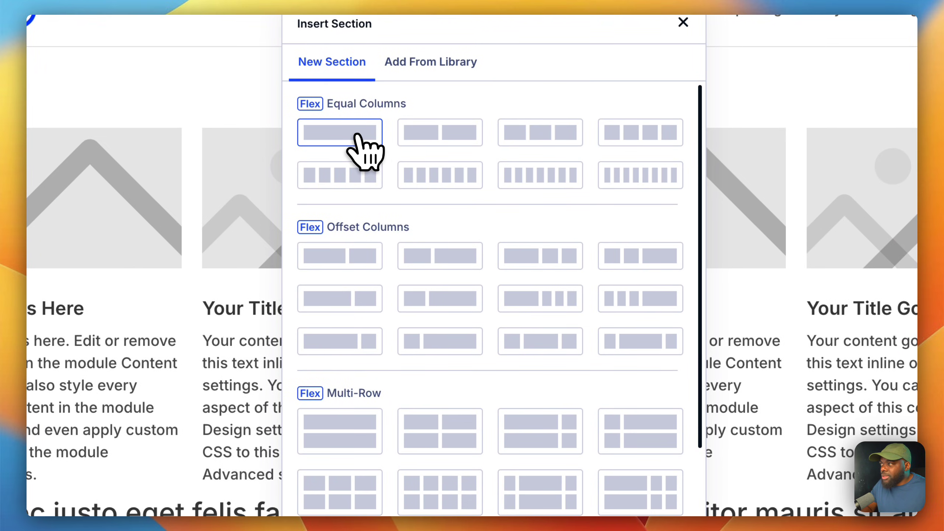
pyautogui.click(356, 137)
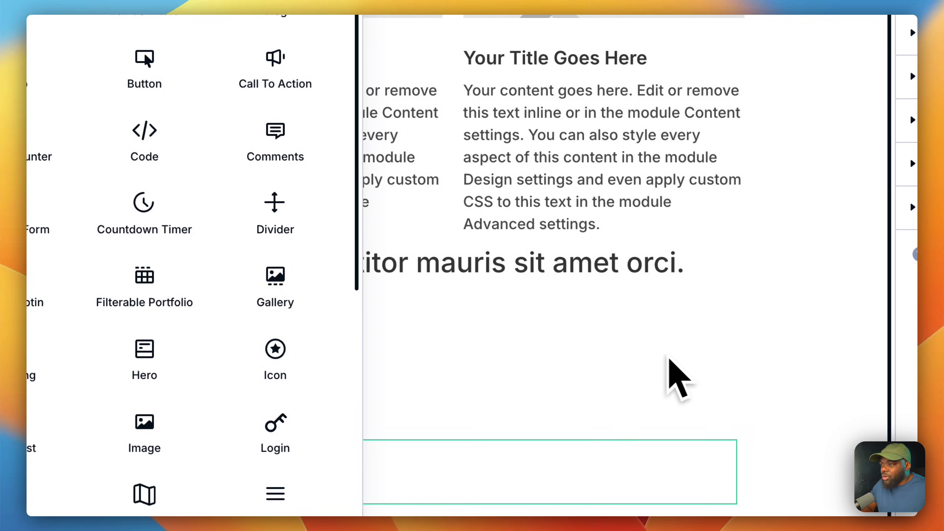
pyautogui.click(691, 374)
pyautogui.click(446, 389)
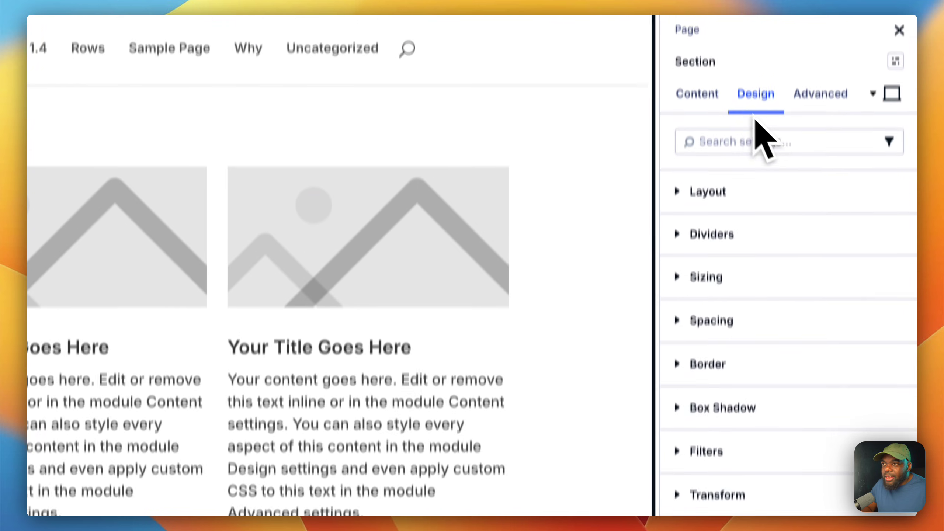
# Assign the light bg background preset to the new section
pyautogui.click(705, 135)
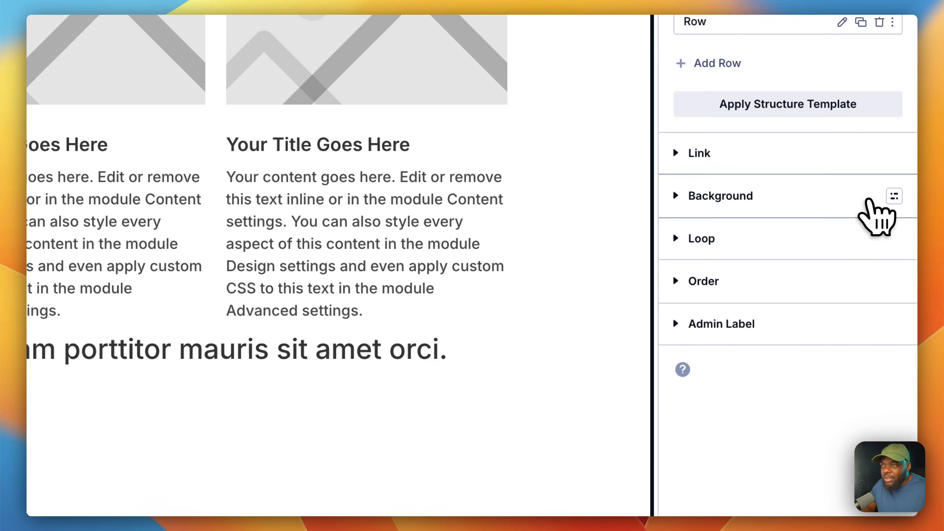
pyautogui.click(894, 197)
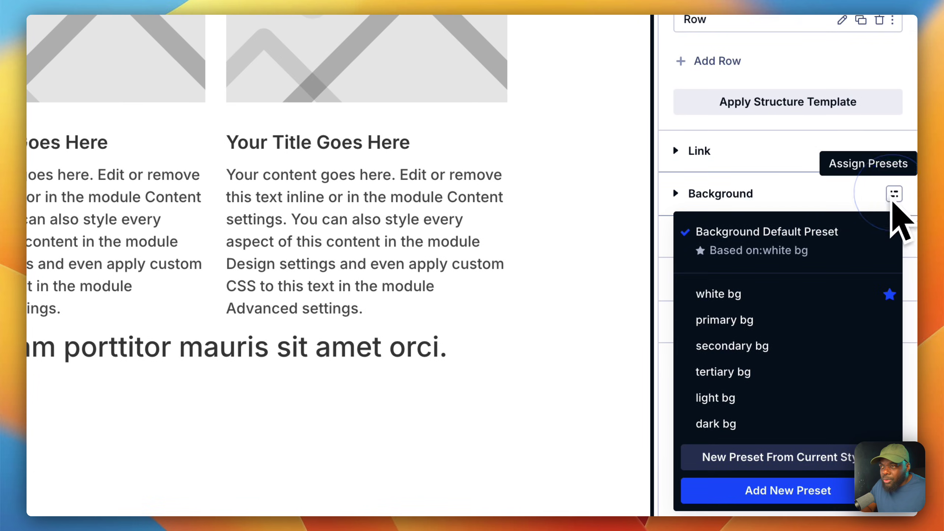
pyautogui.click(781, 398)
pyautogui.scroll(-1, 507, 257)
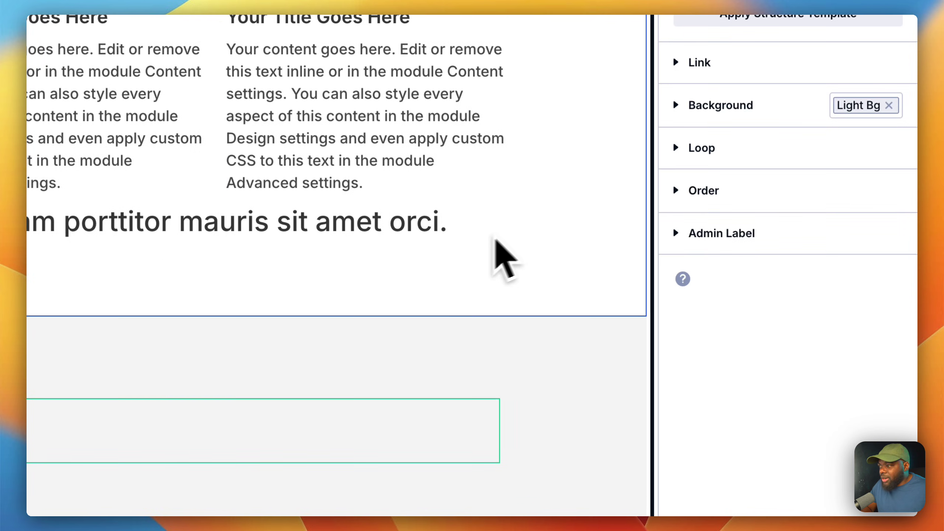
# Add a Heading module to the light section's empty row
pyautogui.press('Escape')
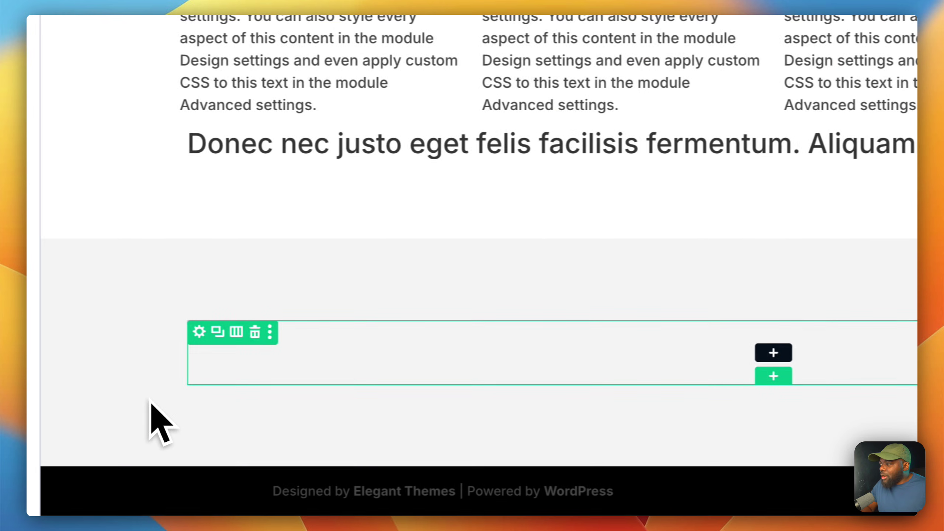
pyautogui.click(173, 411)
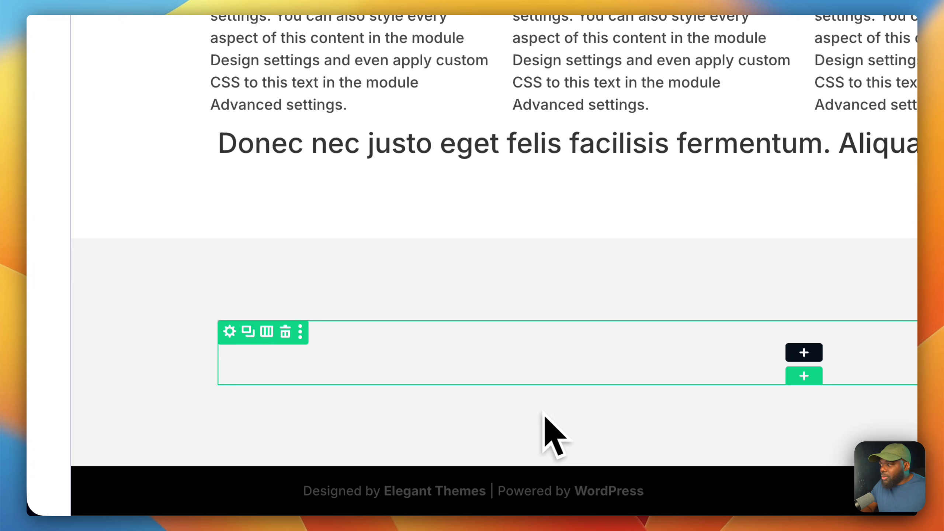
pyautogui.click(805, 352)
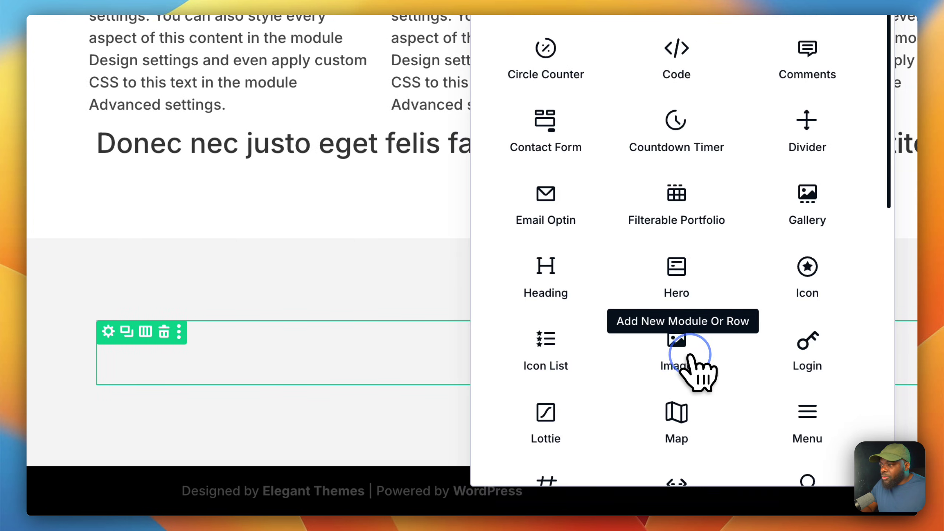
pyautogui.click(574, 277)
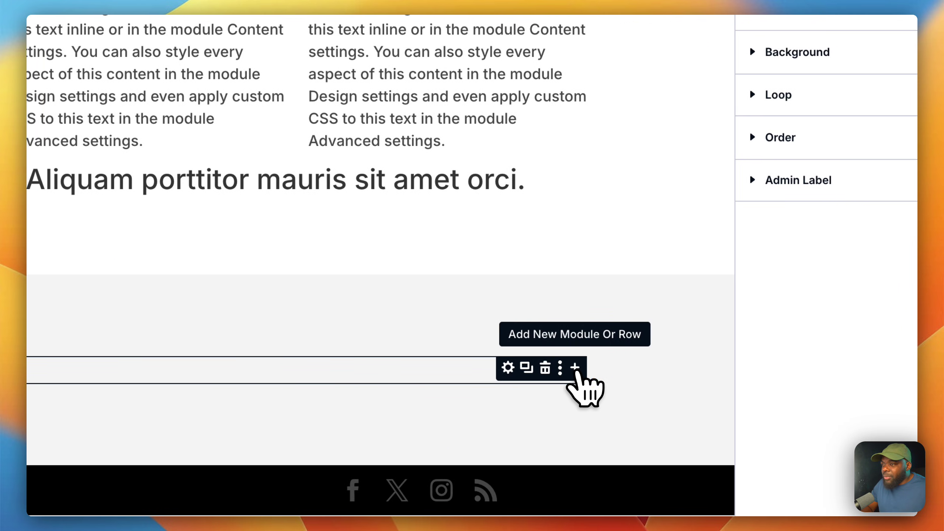
# Add a Text module below the heading and duplicate its placeholder paragraph
pyautogui.click(575, 368)
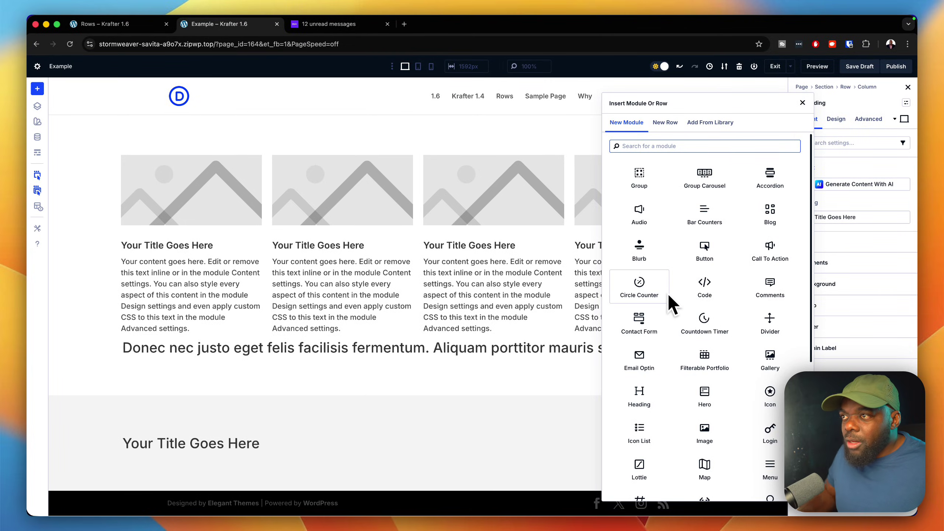
pyautogui.write('text')
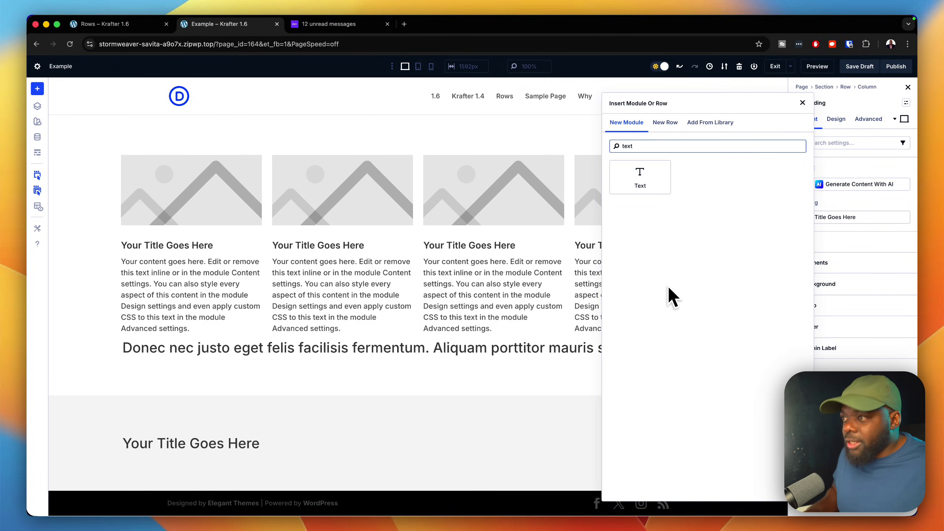
pyautogui.click(640, 179)
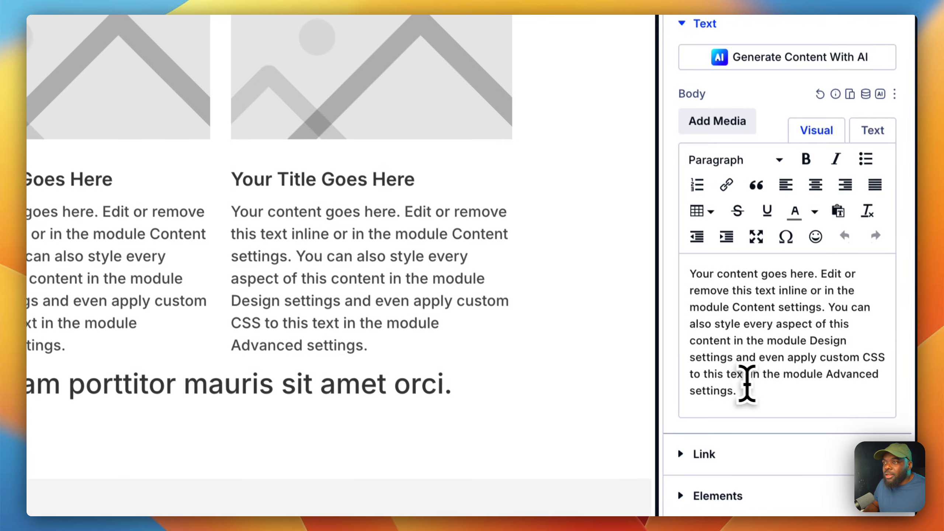
pyautogui.moveTo(771, 455); pyautogui.dragTo(807, 405)
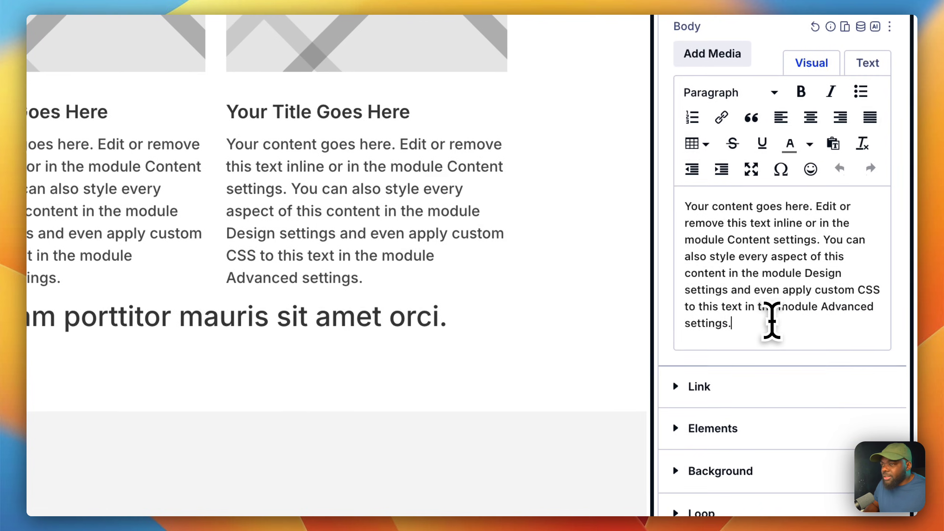
pyautogui.moveTo(763, 354); pyautogui.dragTo(660, 204)
pyautogui.press('super+c')
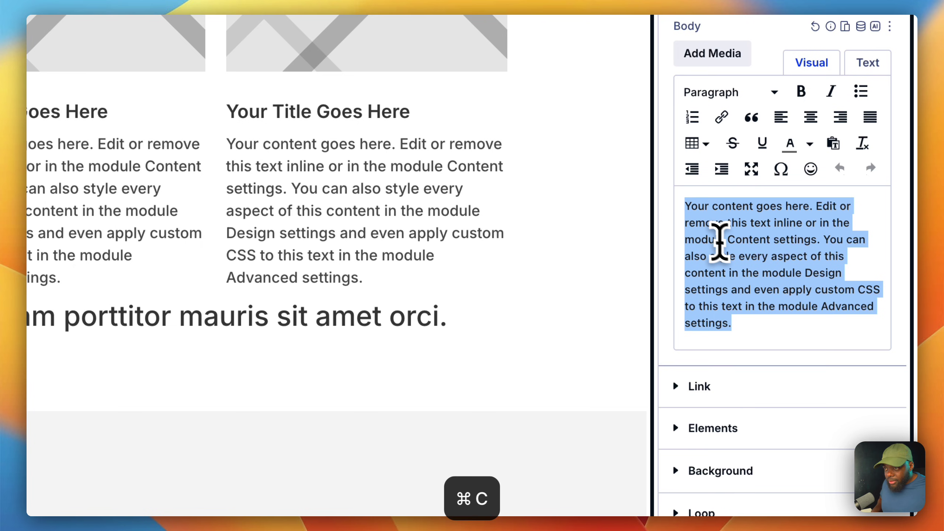
pyautogui.click(761, 323)
pyautogui.press('super+v')
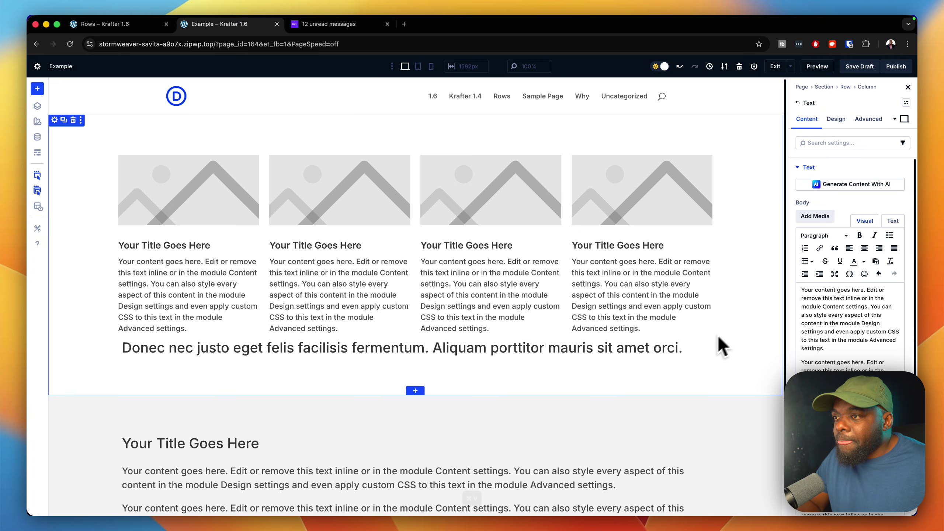
# Set the light section's title to H1 and apply the h1 heading text preset
pyautogui.scroll(-4, 688, 357)
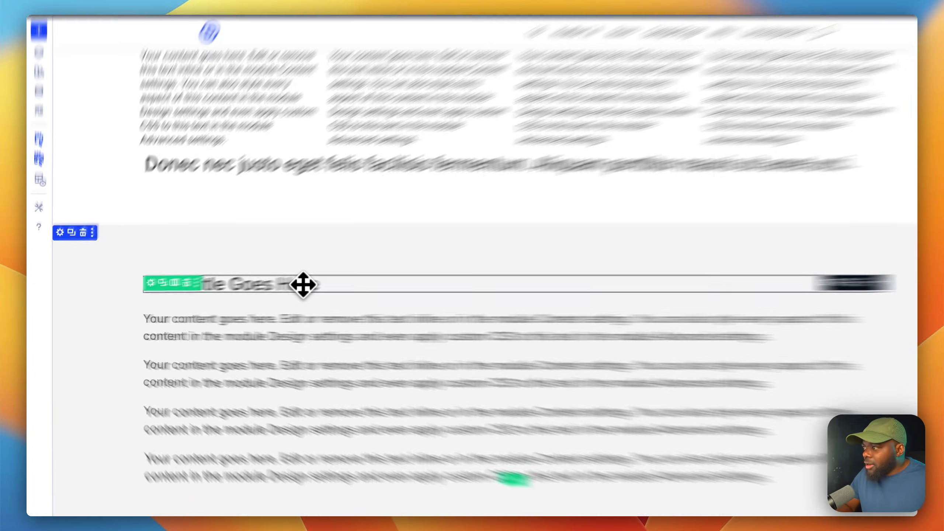
pyautogui.click(248, 292)
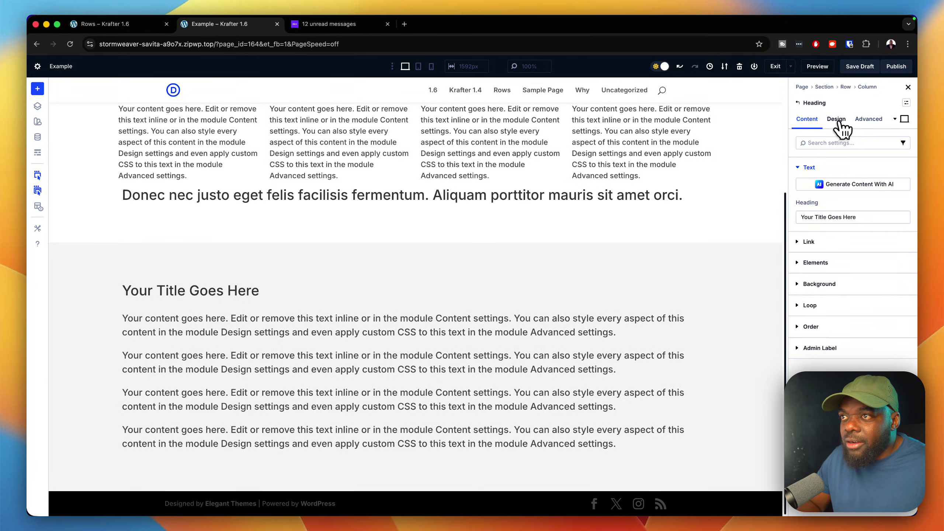
pyautogui.click(837, 123)
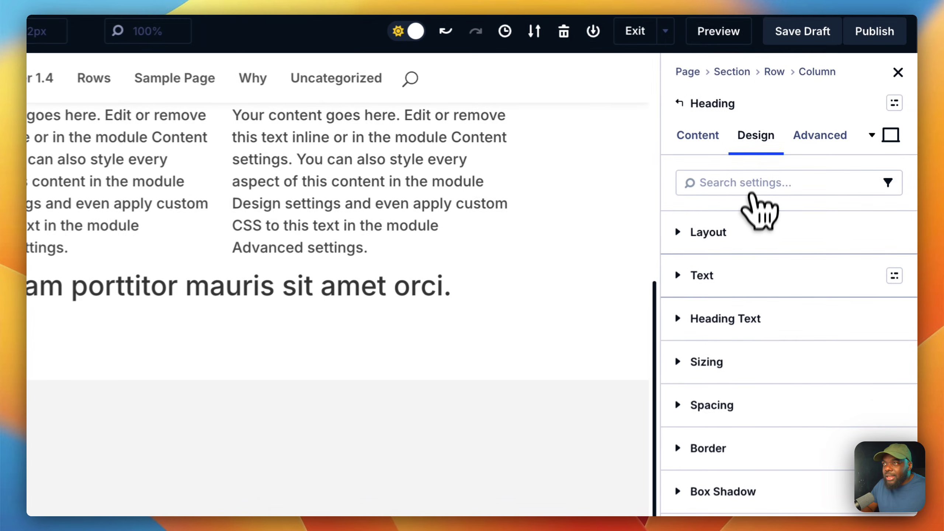
pyautogui.click(835, 211)
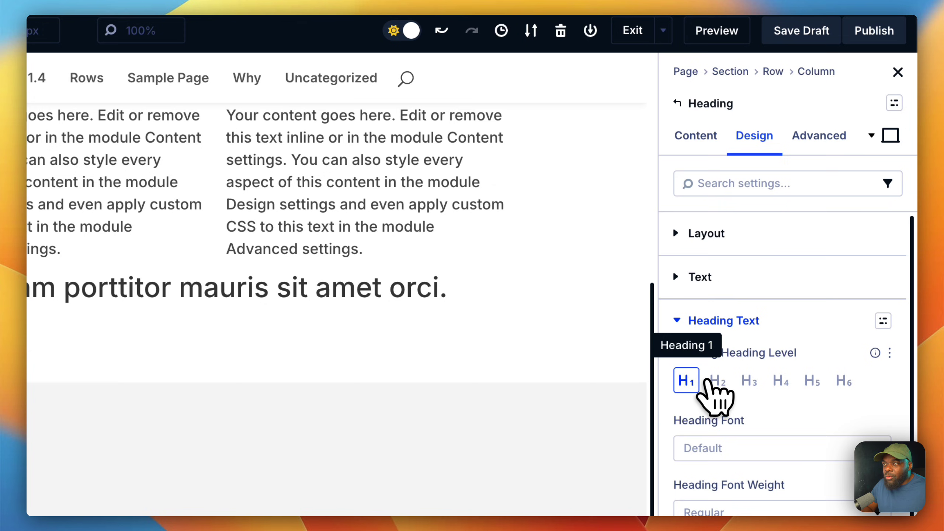
pyautogui.click(688, 382)
pyautogui.click(883, 322)
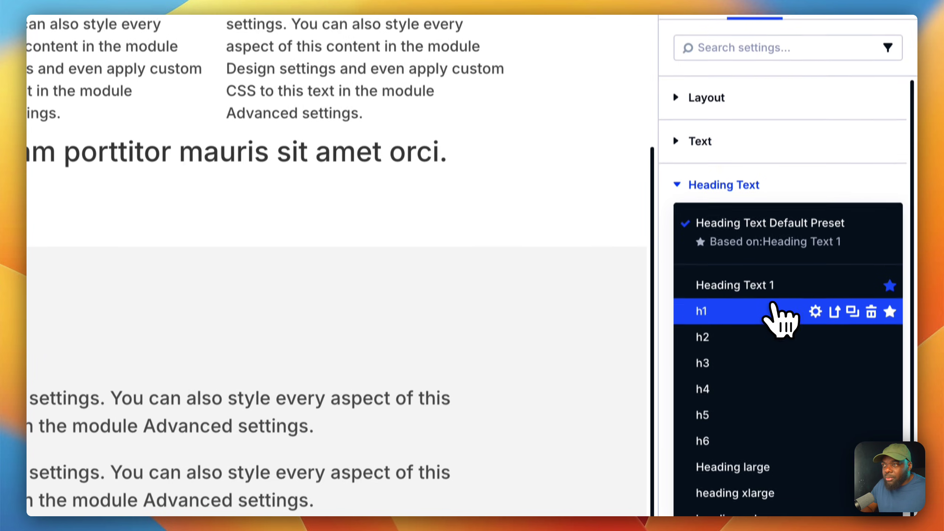
pyautogui.click(773, 309)
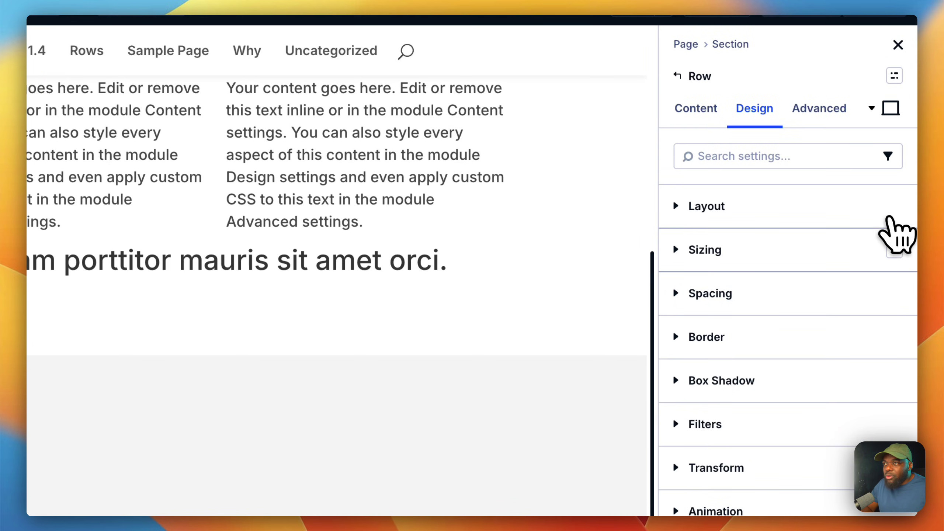
# Replace the light section row's 'text row' sizing preset with the 'wide text row' preset
pyautogui.click(896, 251)
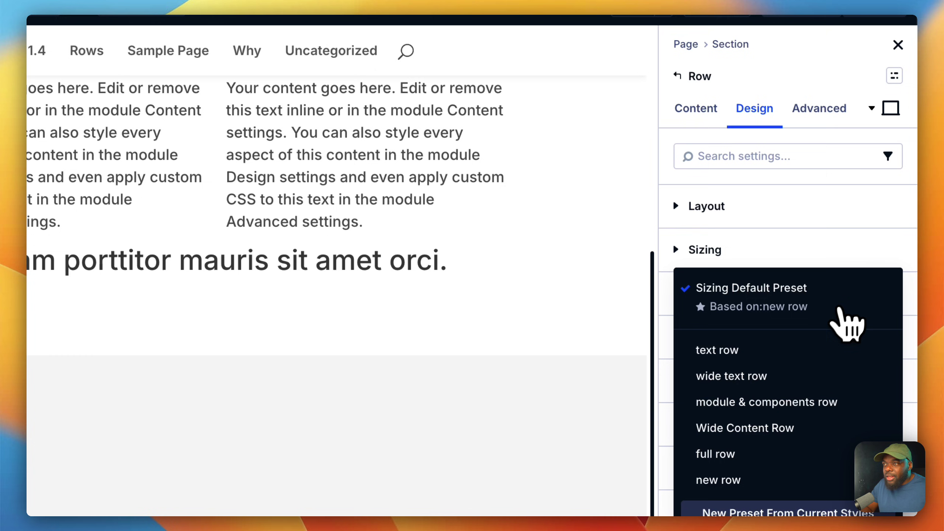
pyautogui.click(769, 354)
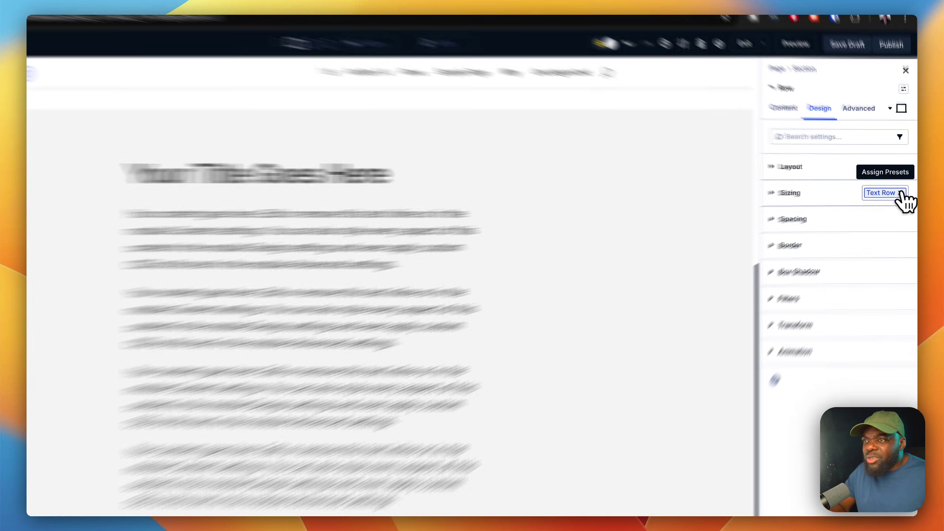
pyautogui.click(904, 190)
pyautogui.click(895, 205)
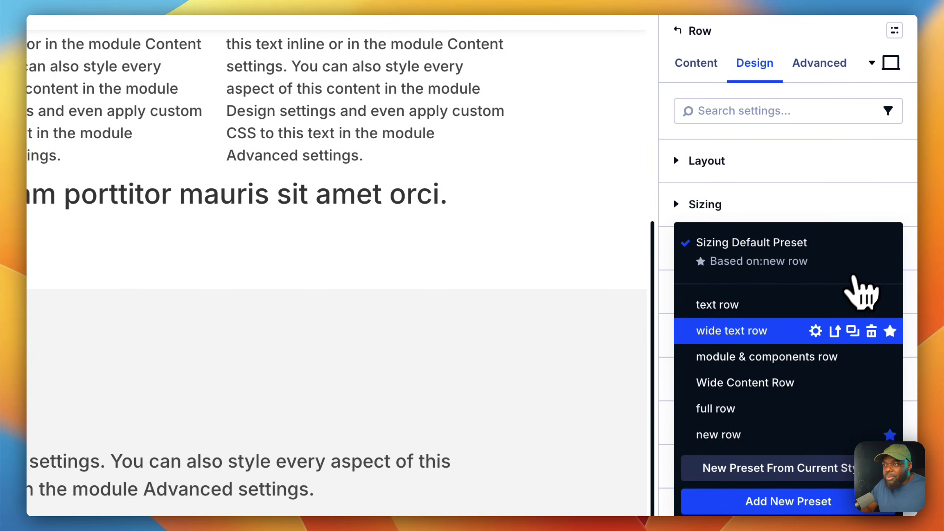
pyautogui.click(757, 332)
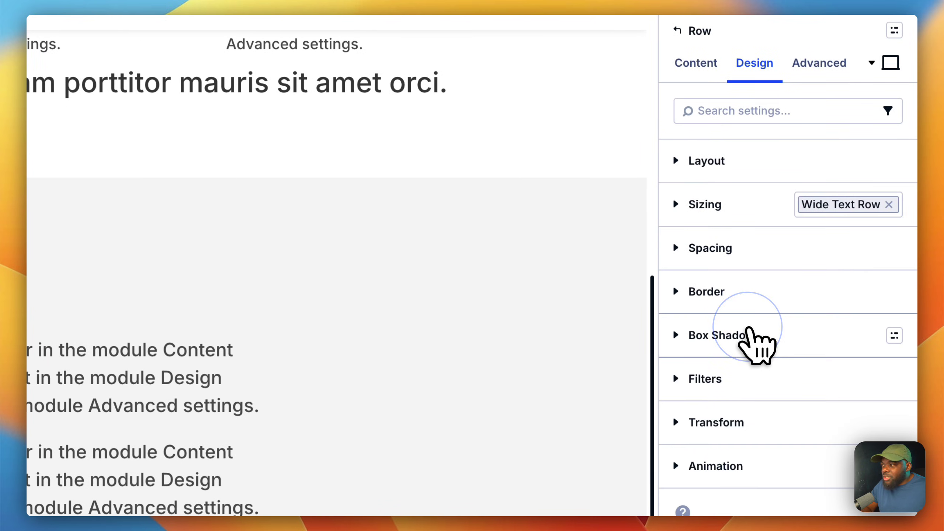